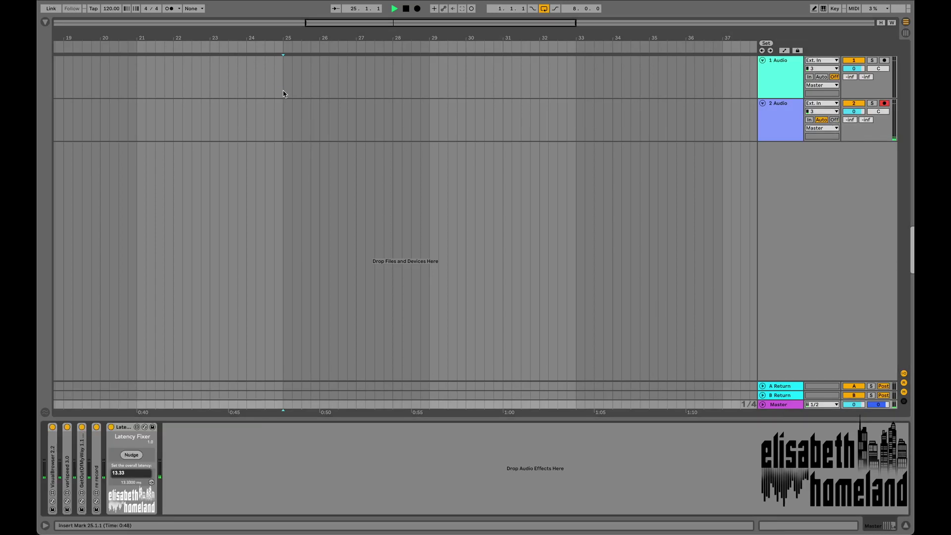
Select track 1 at bar 25, show the Master chain and arm track 2 for recording.
left_click(283, 93)
left_click(789, 406)
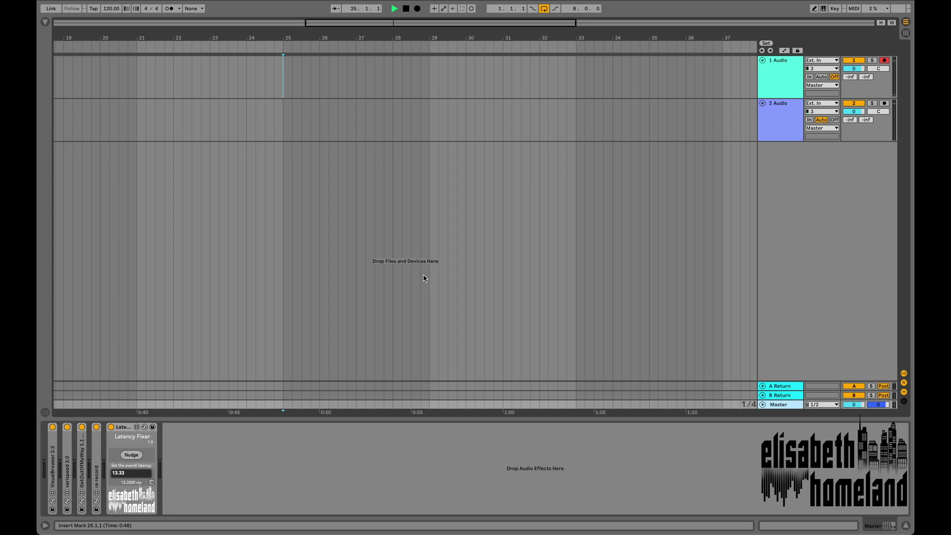
left_click(884, 104)
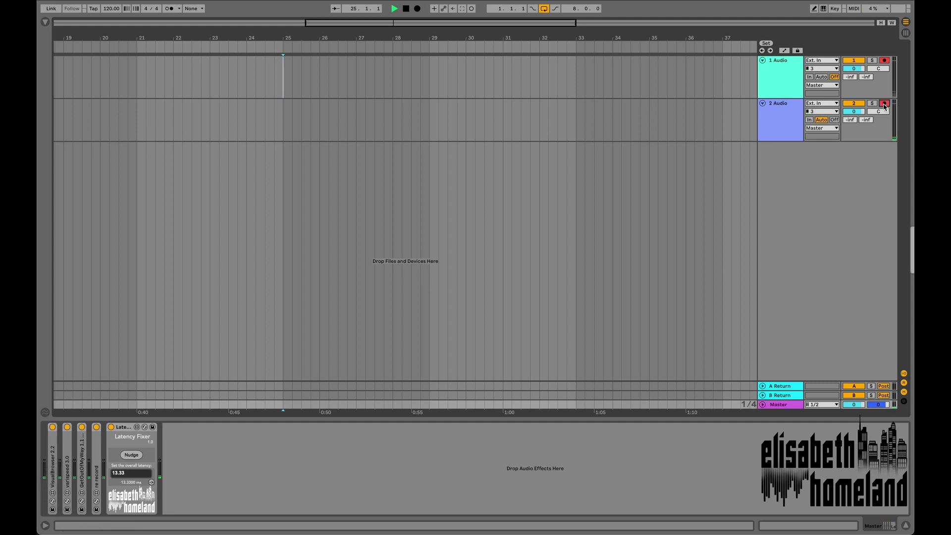
Record a short take on both tracks, then zoom in to compare the Audio 2 transients.
key("F9")
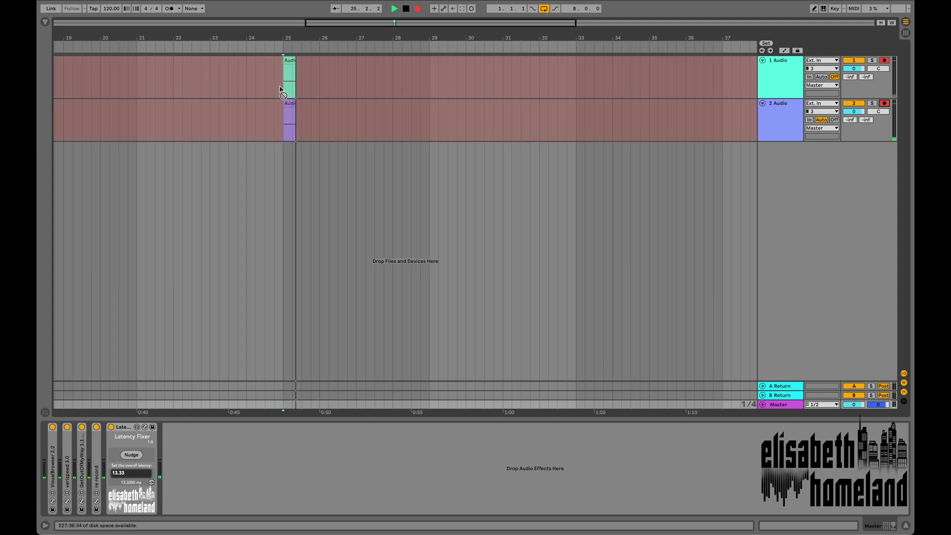
key("space")
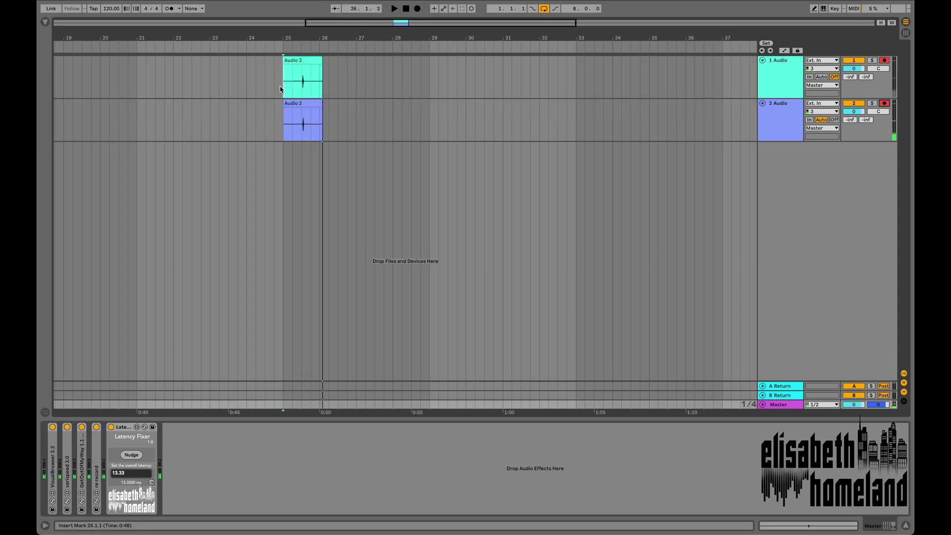
scroll(302, 94, "up", 20)
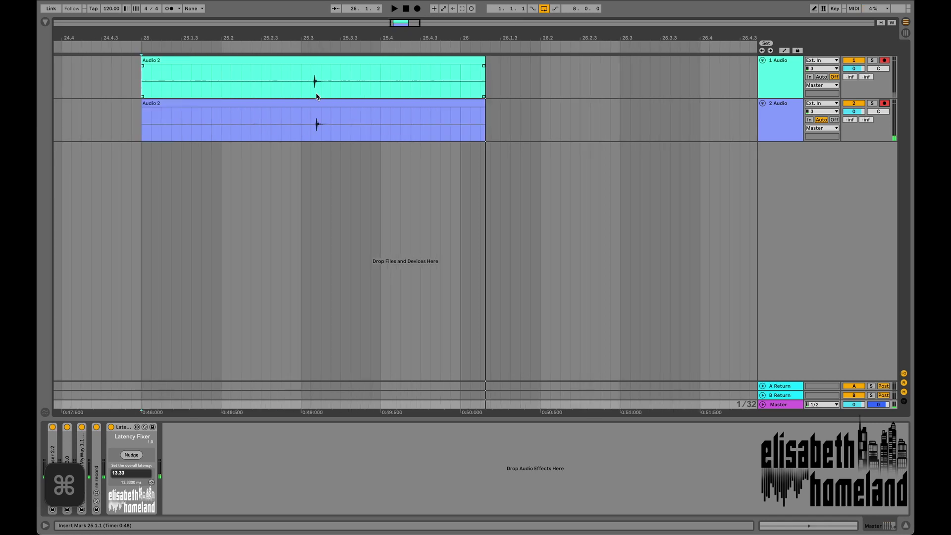
scroll(317, 99, "up", 10)
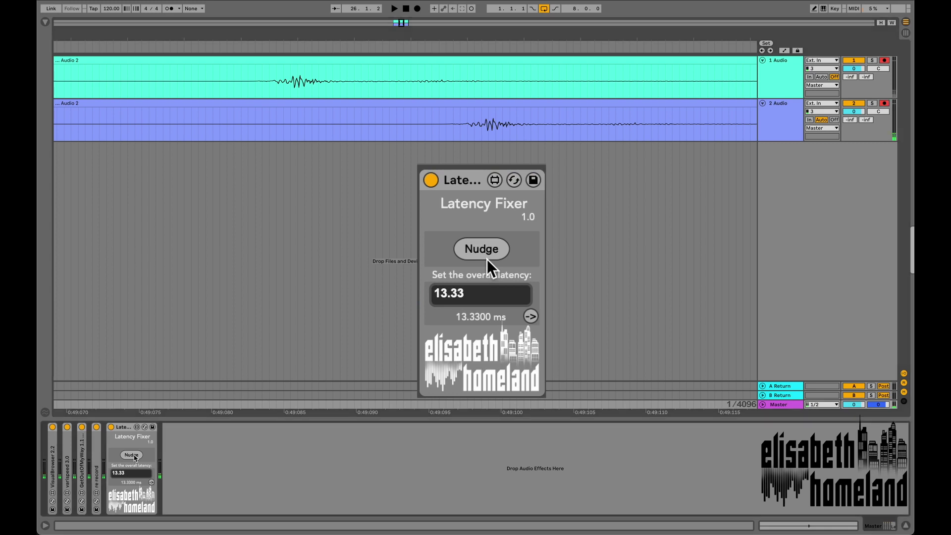
Nudge the track 2 clip 13.33 ms earlier and zoom in to confirm it matches track 1.
left_click(358, 102)
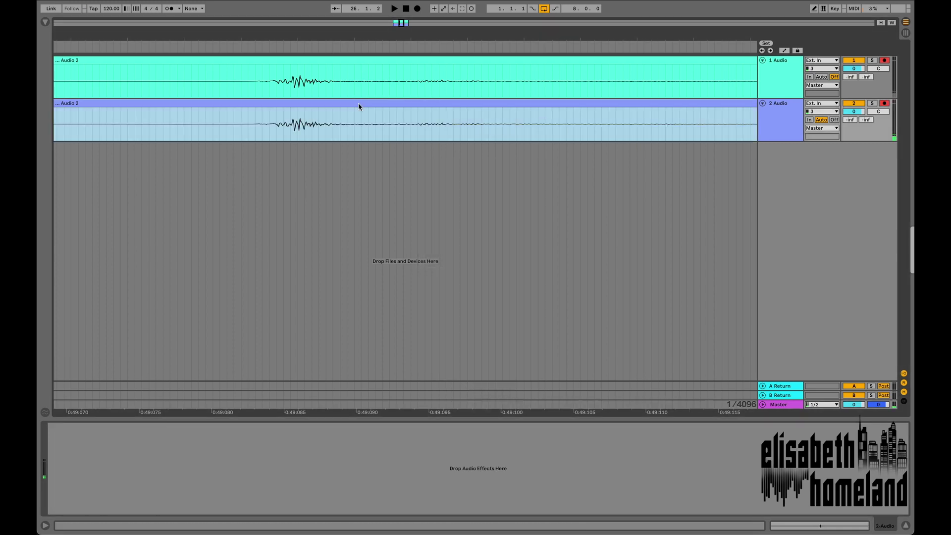
scroll(296, 104, "up", 5, "super")
scroll(297, 105, "up", 5, "super")
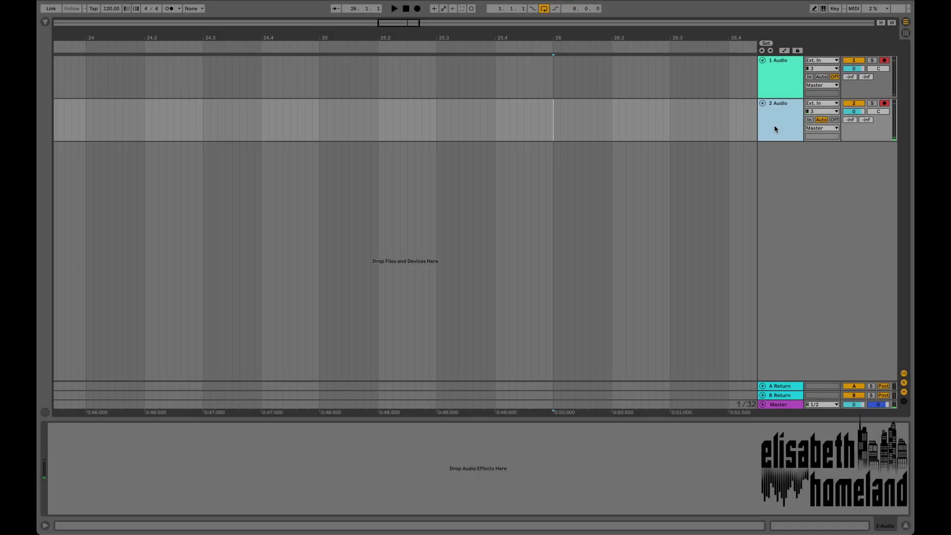
Load soothe2 onto the 2 Audio track and close its plugin window.
key("ctrl+space")
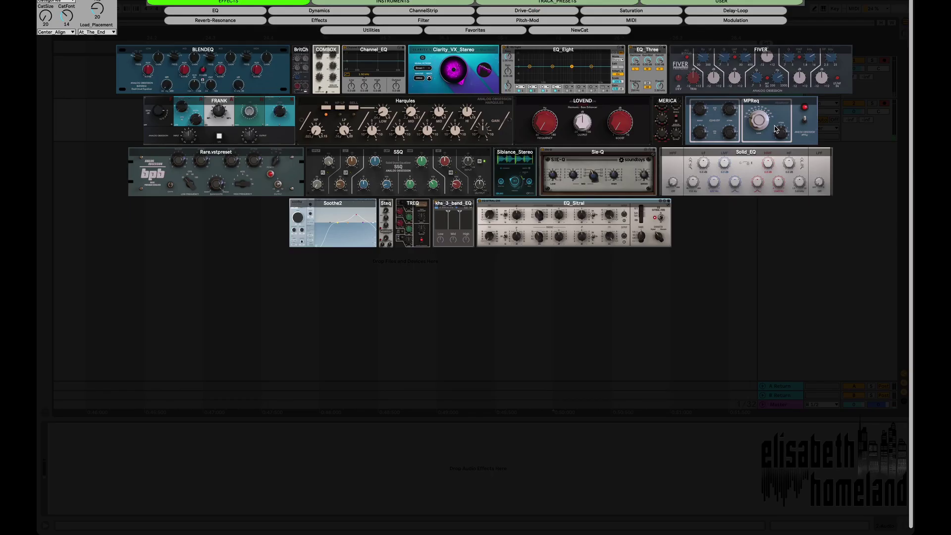
left_click(349, 221)
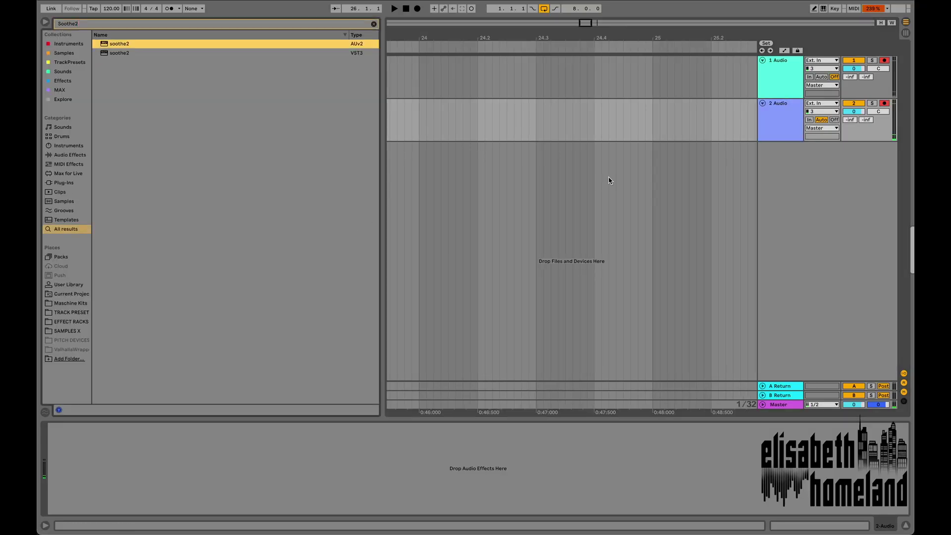
key("super+alt+b")
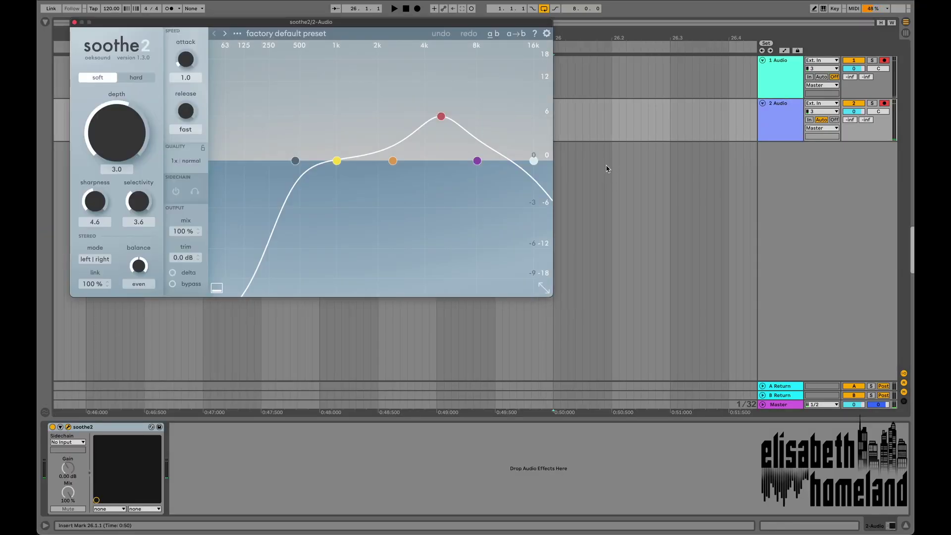
left_click(74, 22)
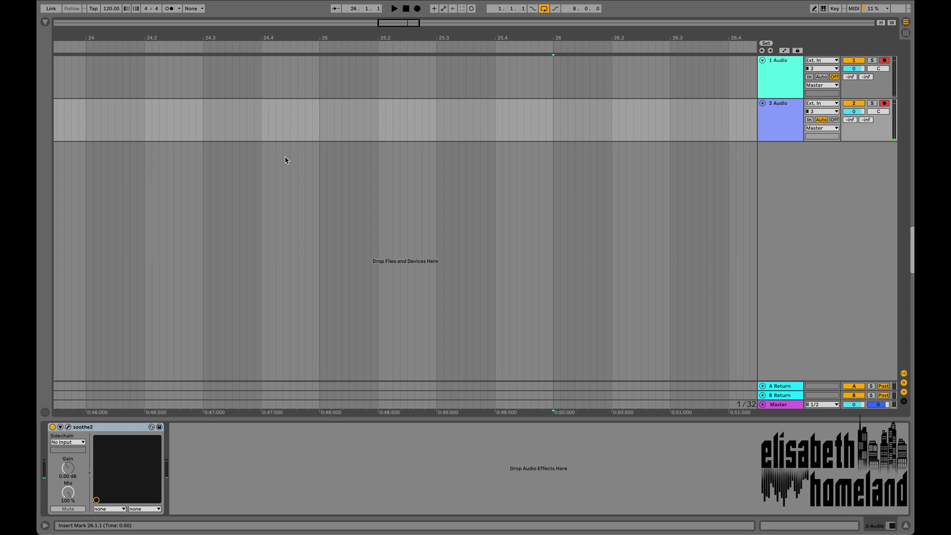
Record a new Audio 3 take on both tracks from bar 25, then show the Master chain.
left_click(320, 90)
key("F9")
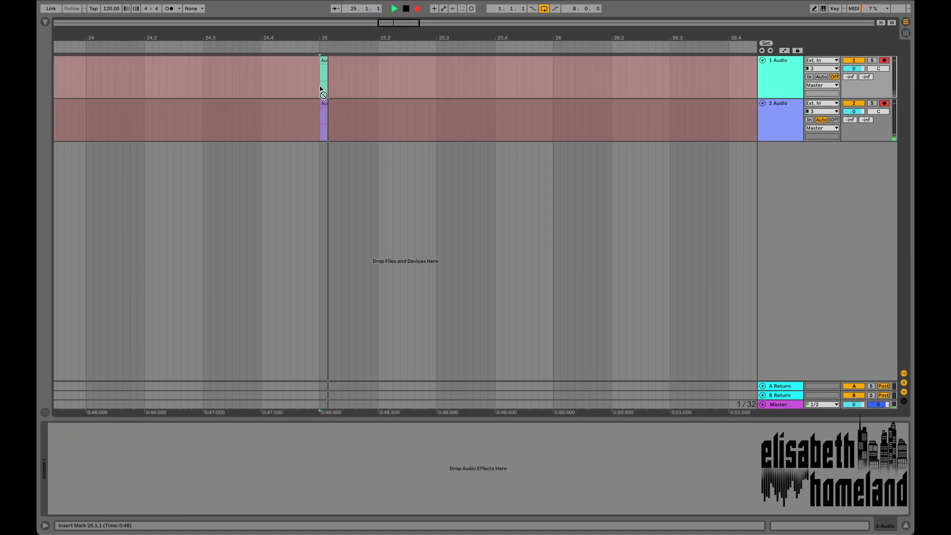
key("space")
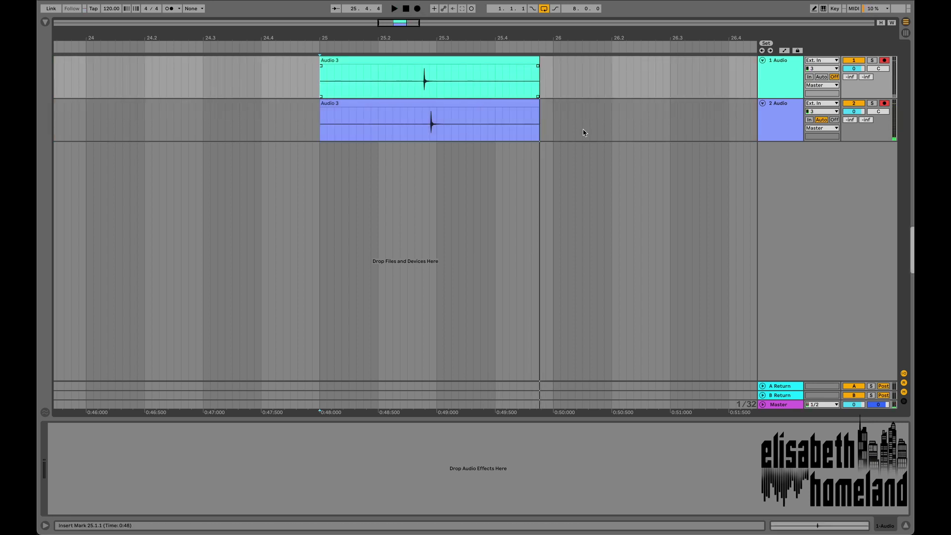
left_click(793, 405)
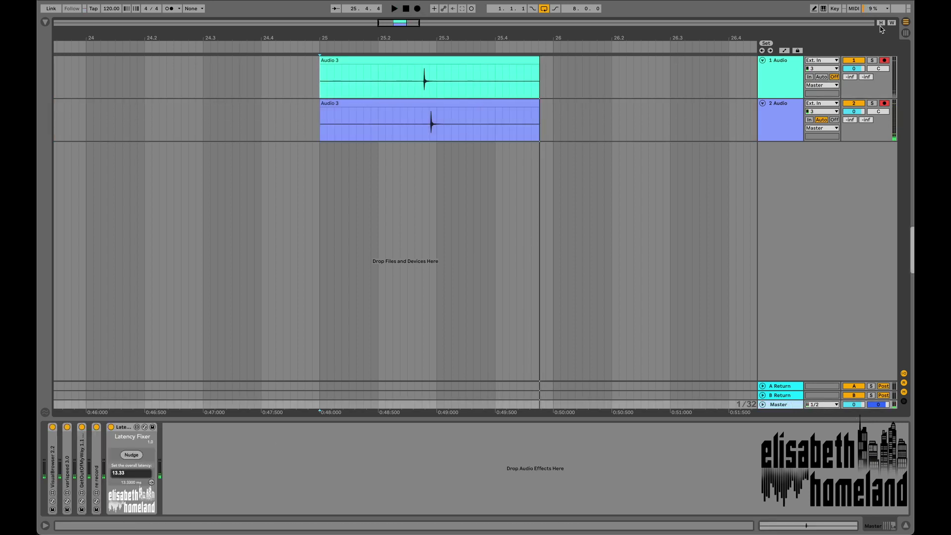
Zoom in on track 2's Audio 3 clip to confirm its transient matches track 1's at bar 25.
left_click(834, 8)
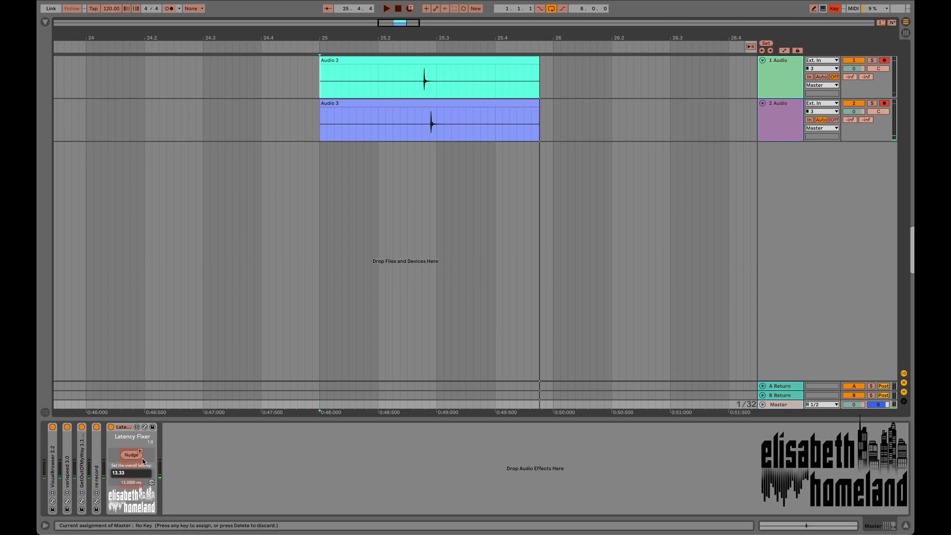
left_click(834, 9)
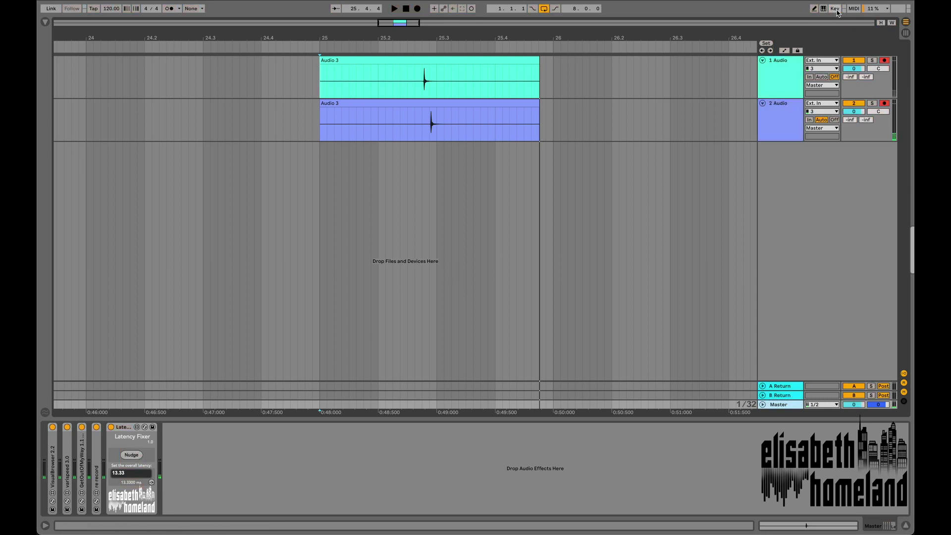
left_click(479, 102)
scroll(426, 118, "up", 3, "super")
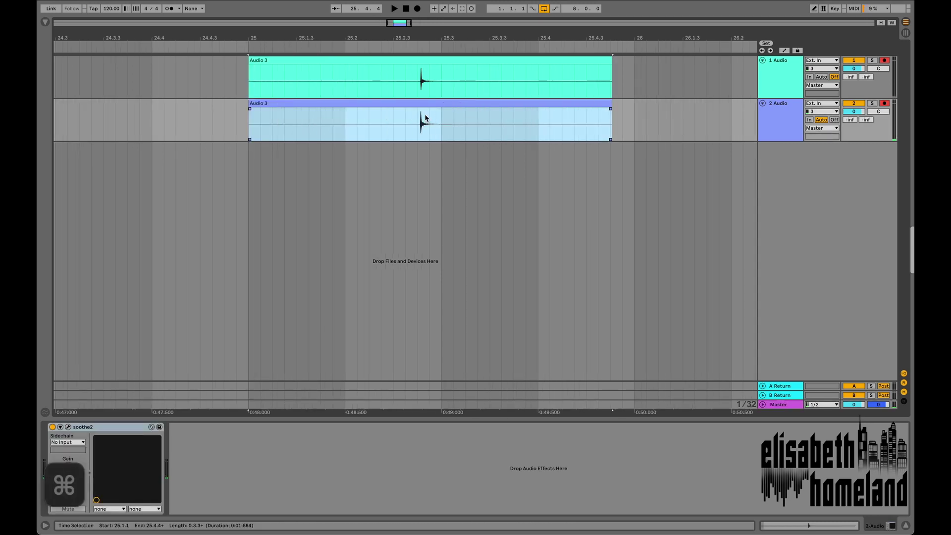
scroll(426, 118, "up", 10, "super")
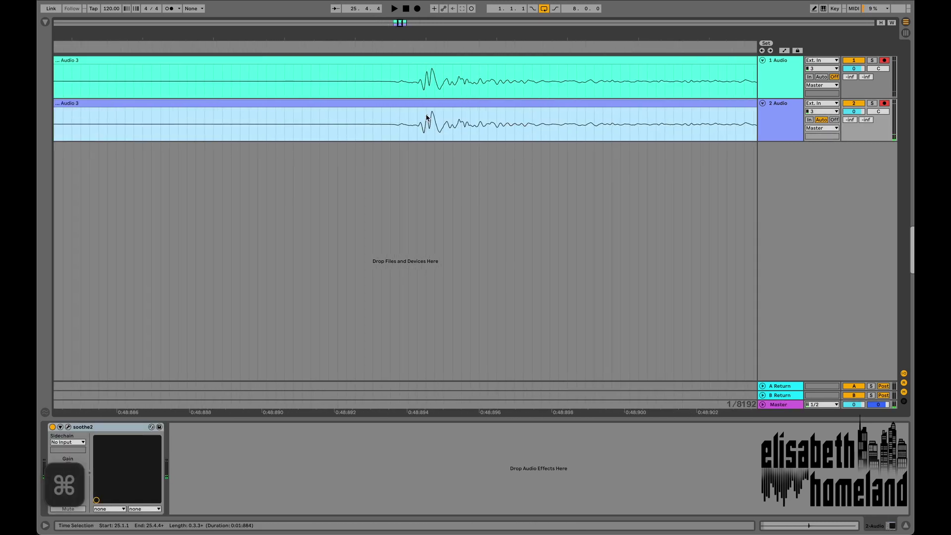
scroll(427, 118, "up", 4)
scroll(426, 117, "down", 8)
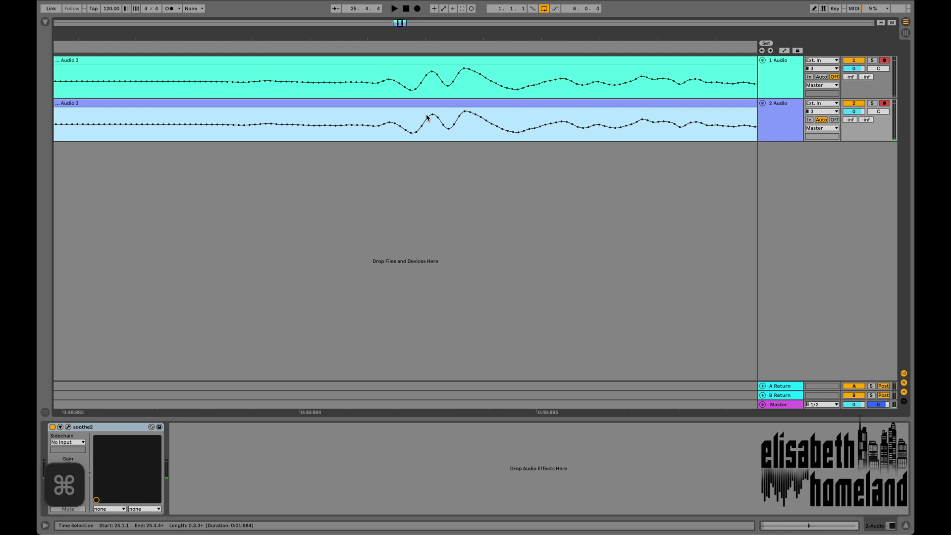
scroll(425, 118, "down", 8, "super")
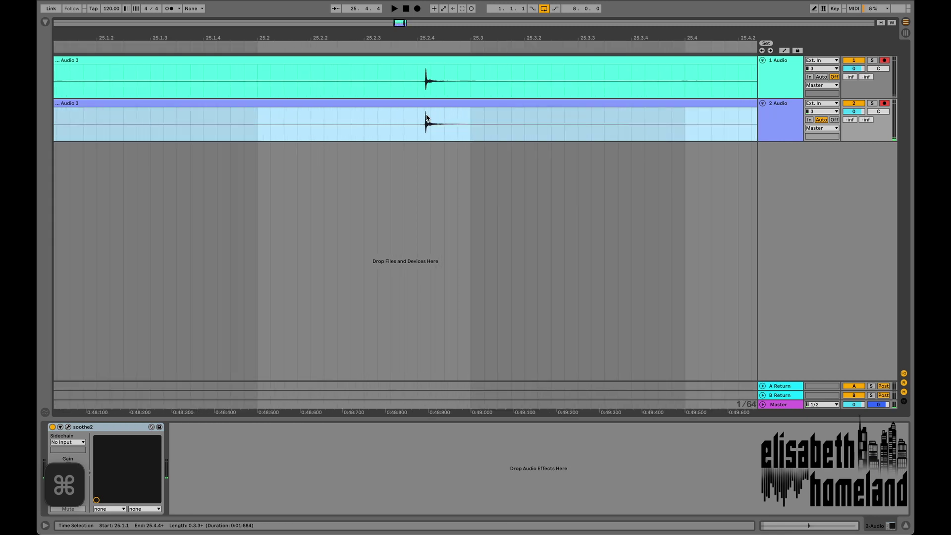
left_click(429, 127)
Duplicate track 2's soothe2 device into a chain of five instances.
left_click(766, 127)
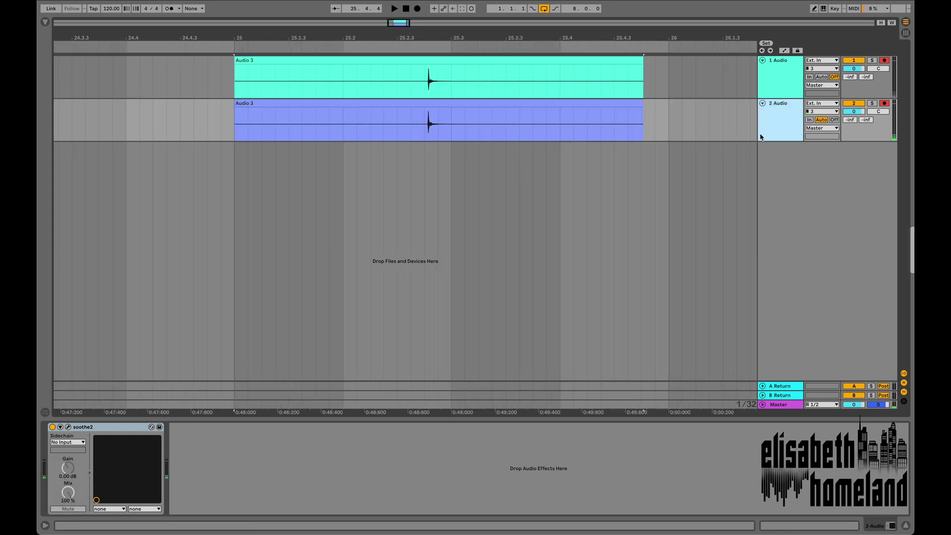
left_click(123, 430)
key("super+d")
key("super+d")
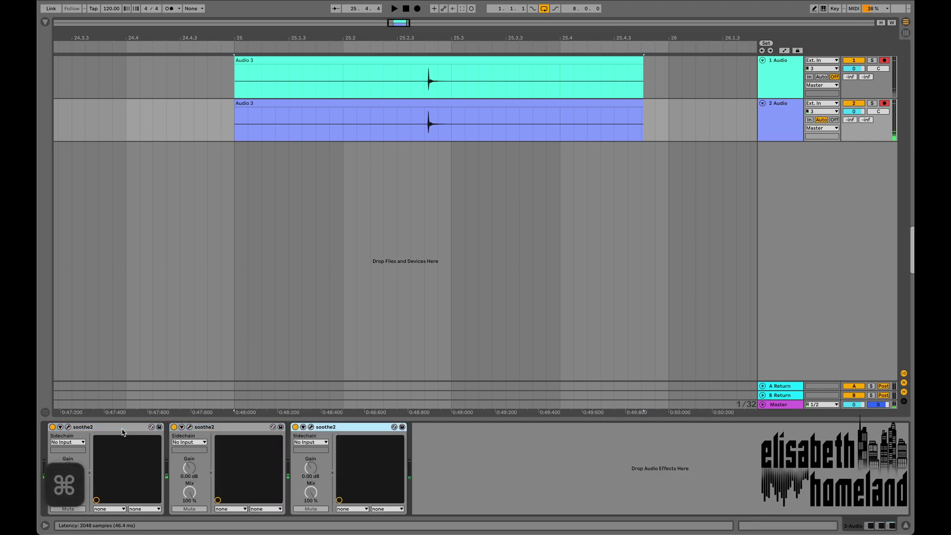
key("super+d")
key("super+d")
key("super+d")
key("super+d")
key("super+d")
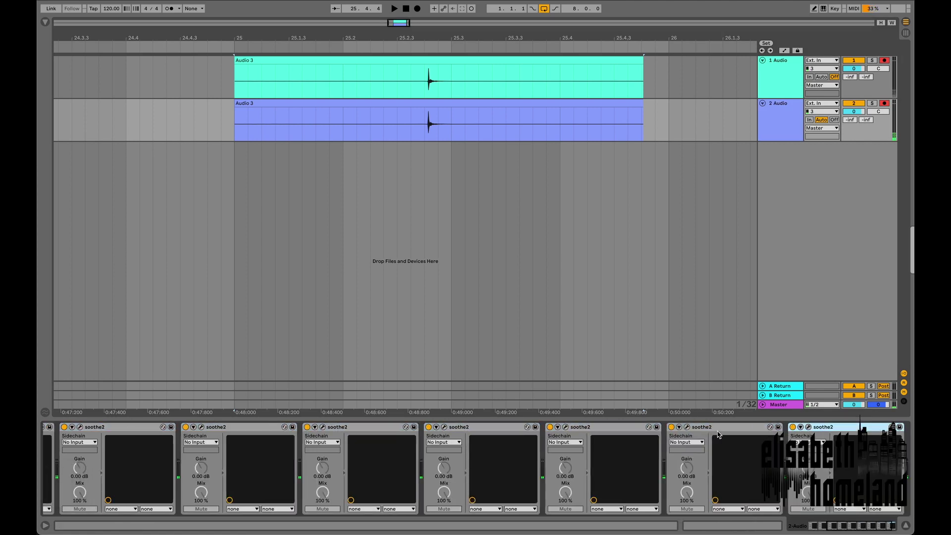
Paste the five soothe2 devices onto the A Return track and the Master track.
left_click(782, 391)
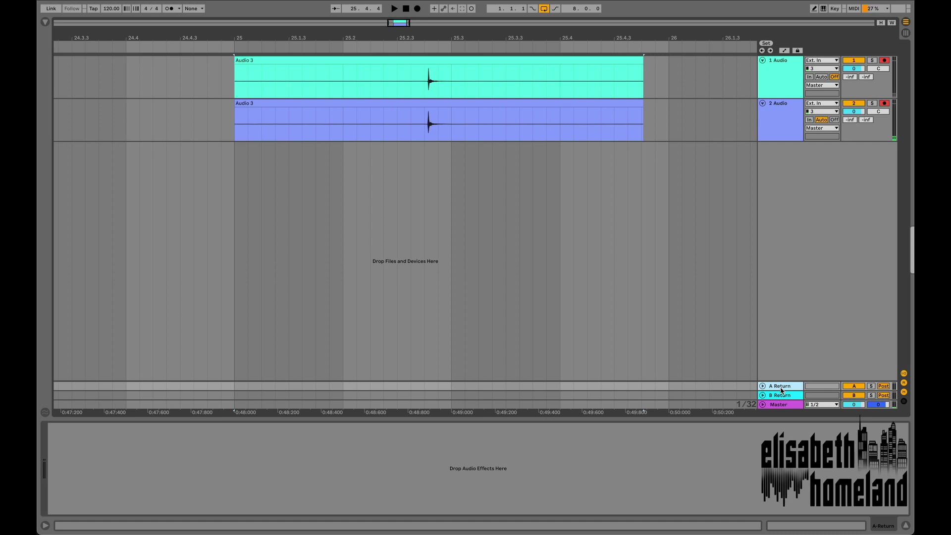
key("super")
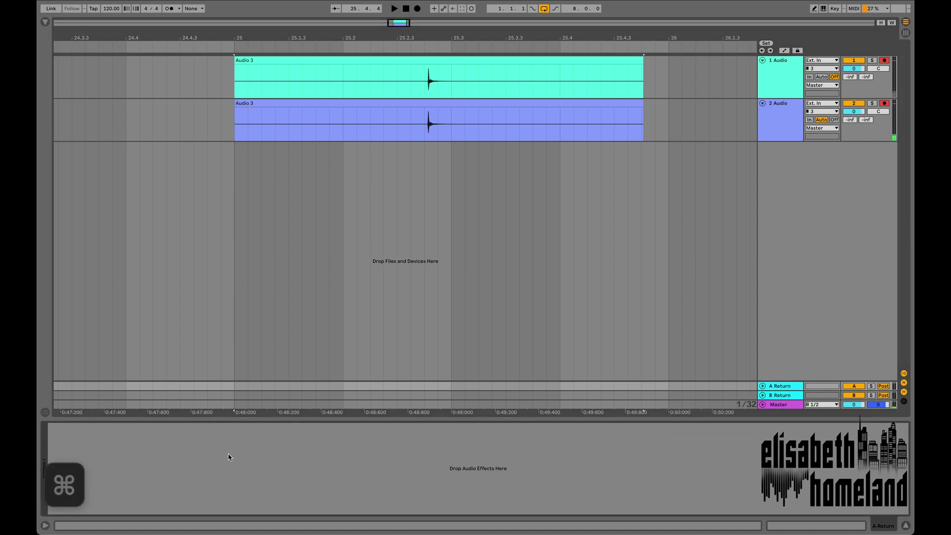
key("super+v")
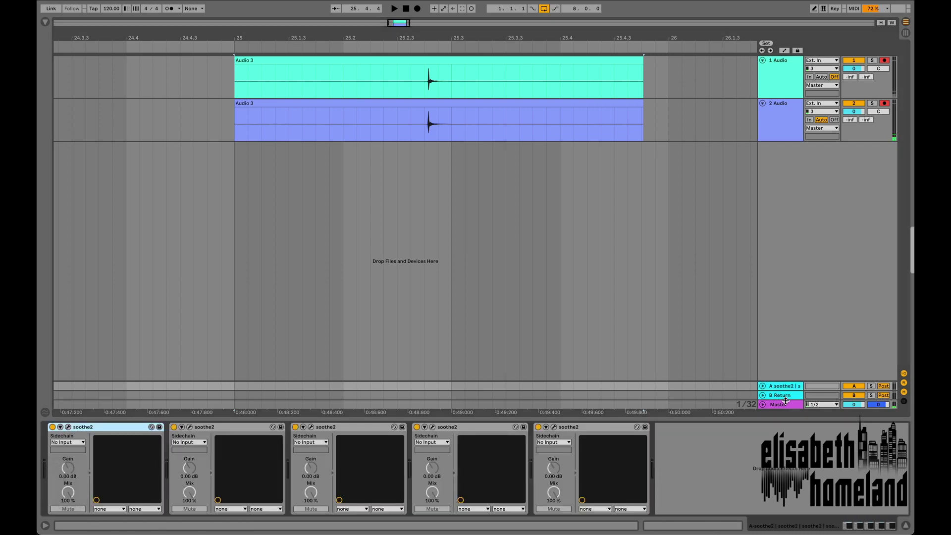
left_click(789, 406)
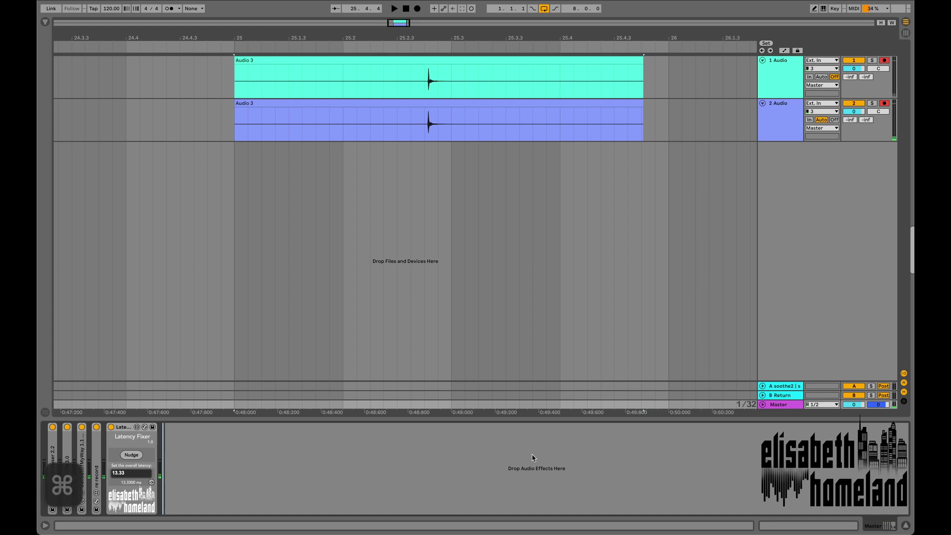
key("super+v")
Delete the Audio 3 clips on both tracks.
left_click_drag(655, 129, 359, 115)
key("super+a")
key("Delete")
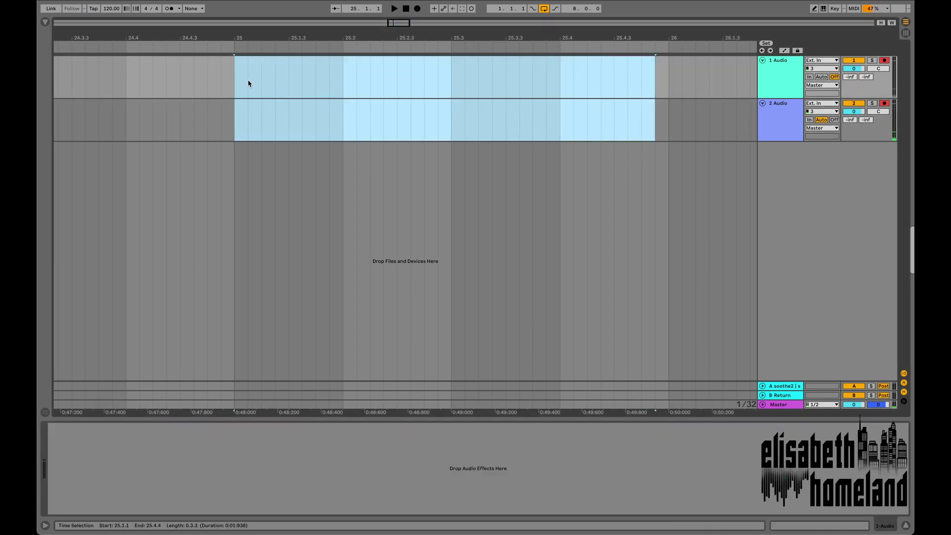
Record a new Audio 4 take from bar 25 and zoom in on the track 2 clip.
left_click(235, 82)
key("F9")
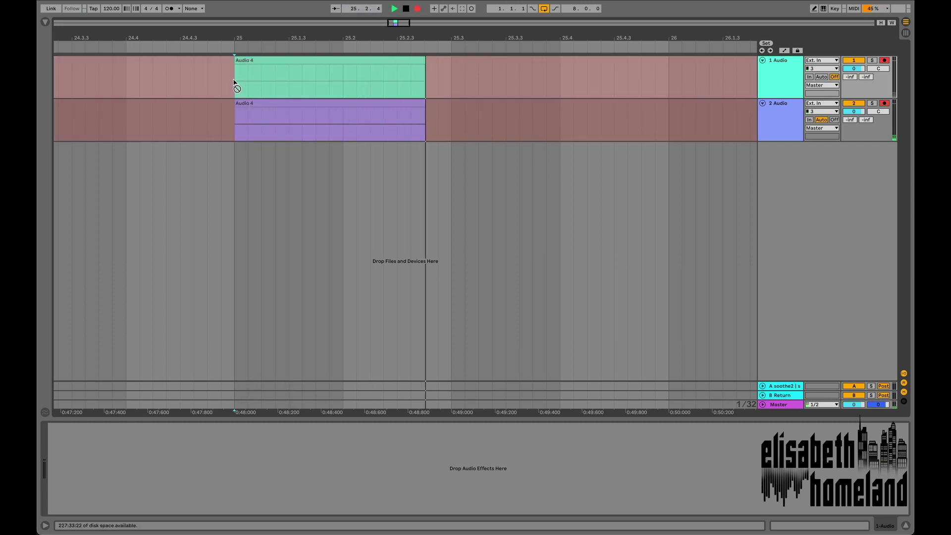
key("space")
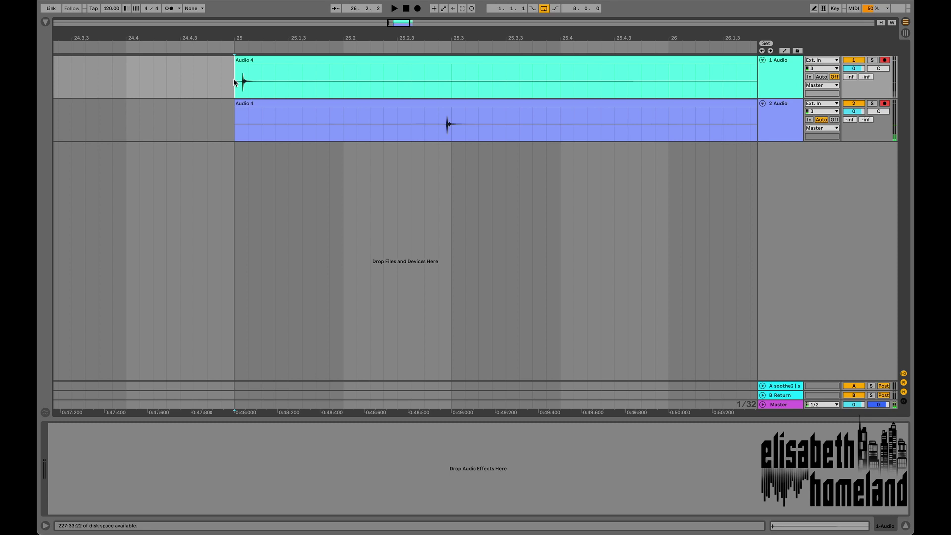
left_click(519, 104)
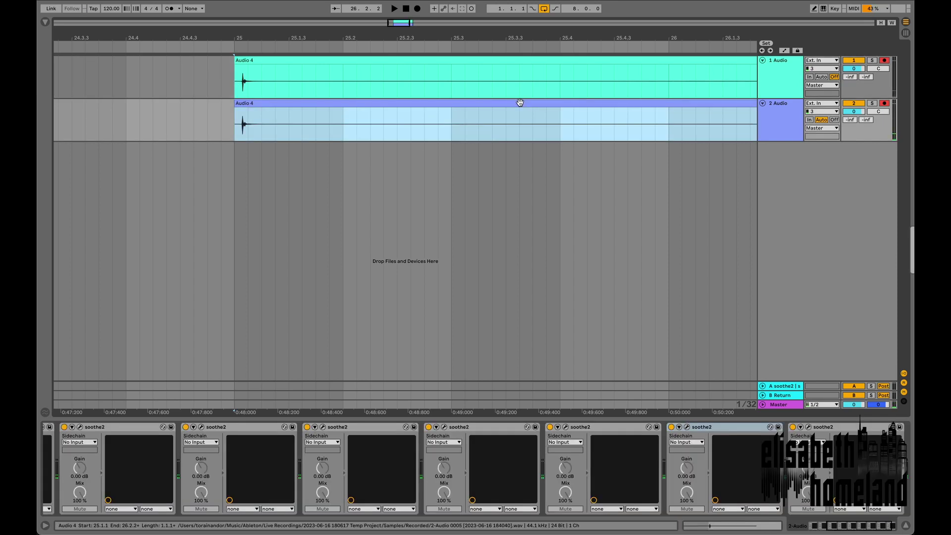
scroll(303, 140, "up", 5)
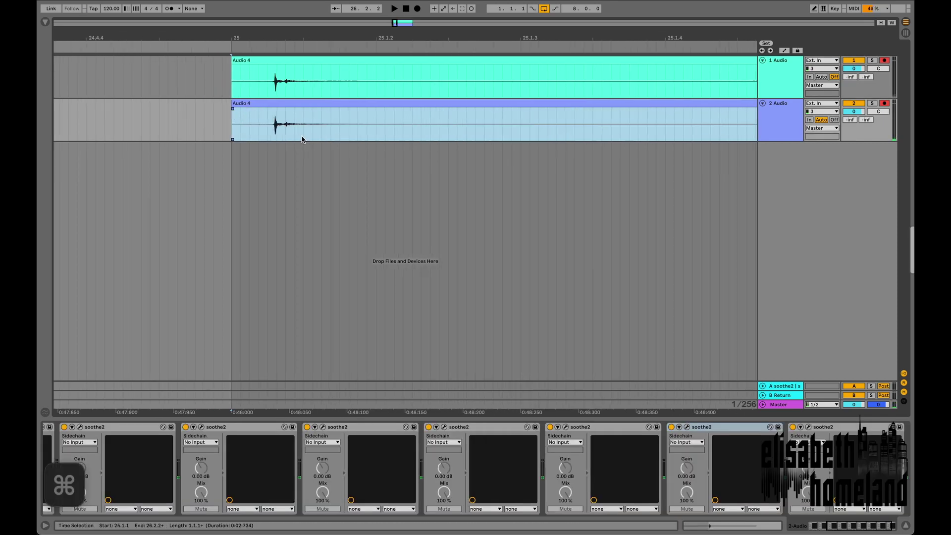
scroll(302, 139, "up", 10)
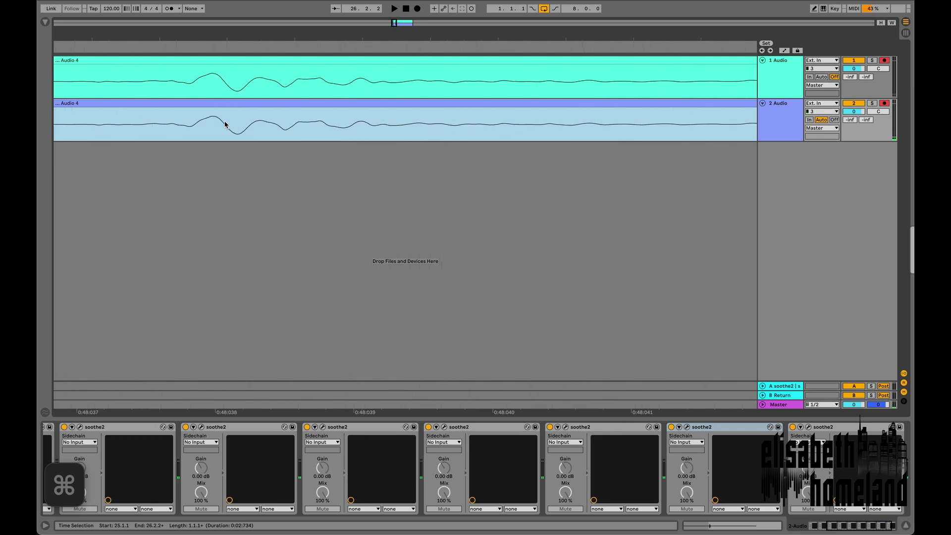
scroll(226, 125, "down", 10)
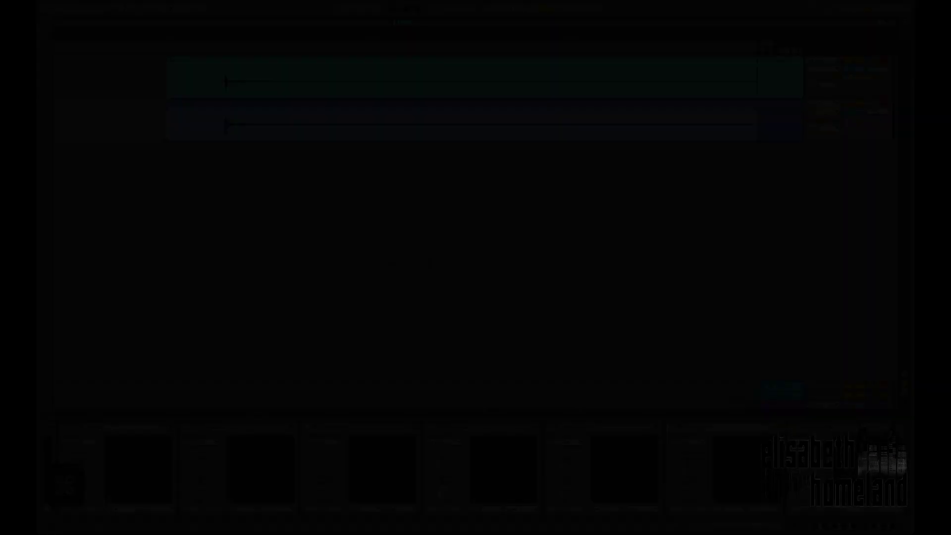
Stop playback, delete both Audio 4 clips and remove the 1 Audio track.
key("space")
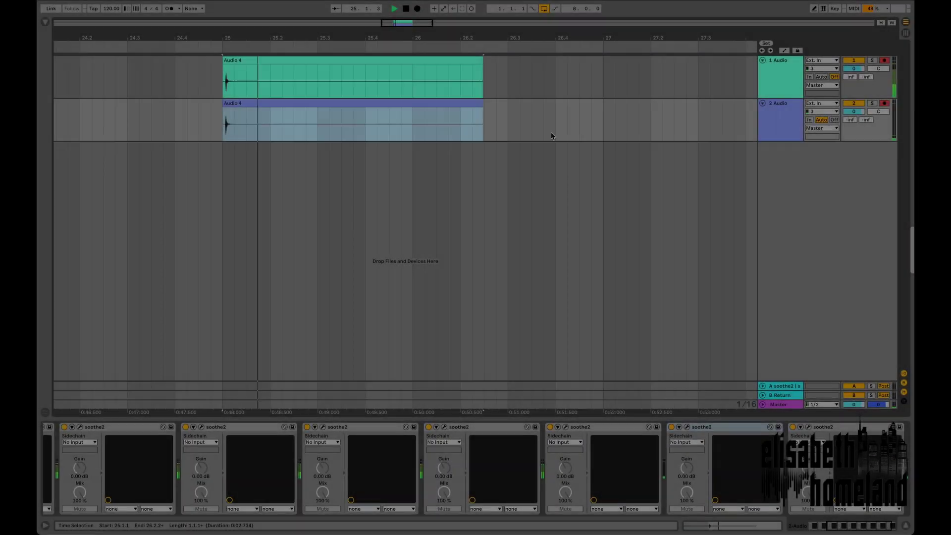
key("space")
left_click_drag(531, 134, 198, 92)
key("Delete")
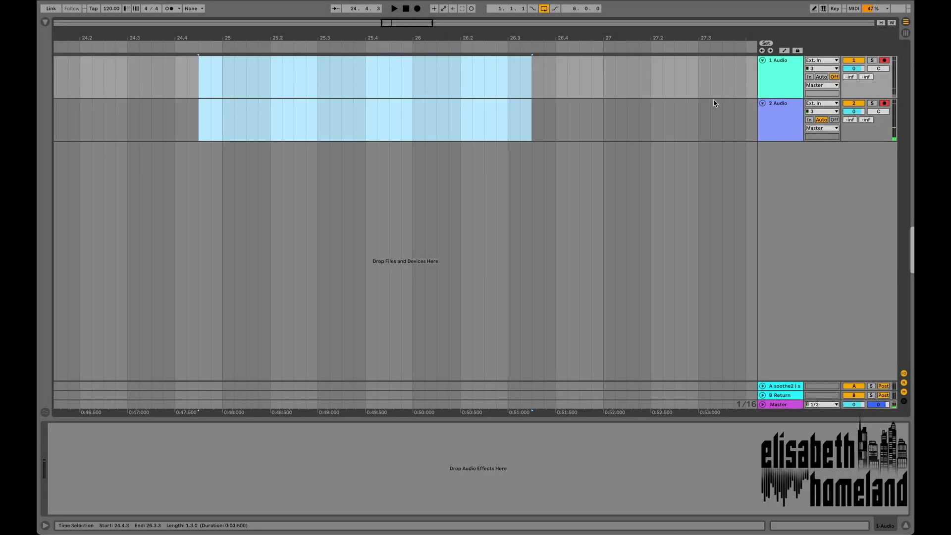
left_click(780, 84)
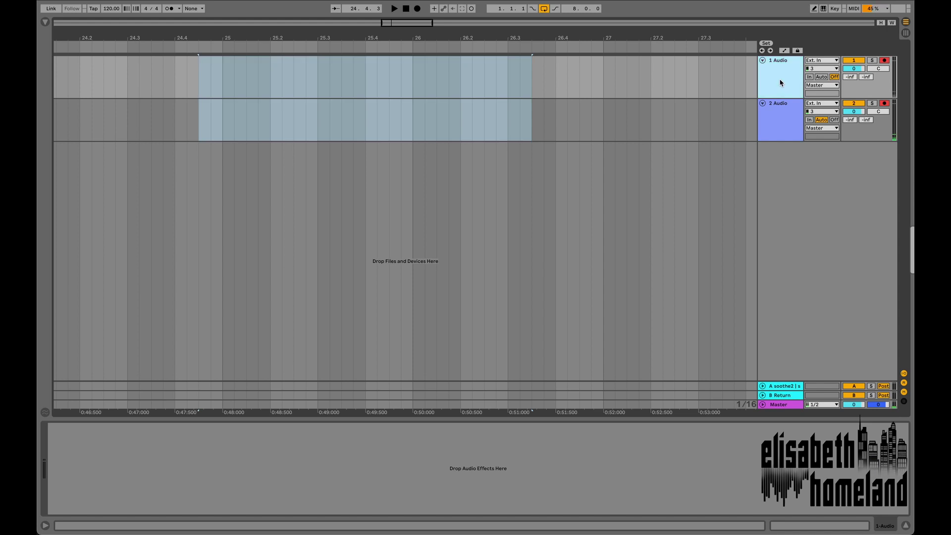
key("Delete")
Record a new Audio 3 take starting at bar 26 and select it.
left_click(410, 76)
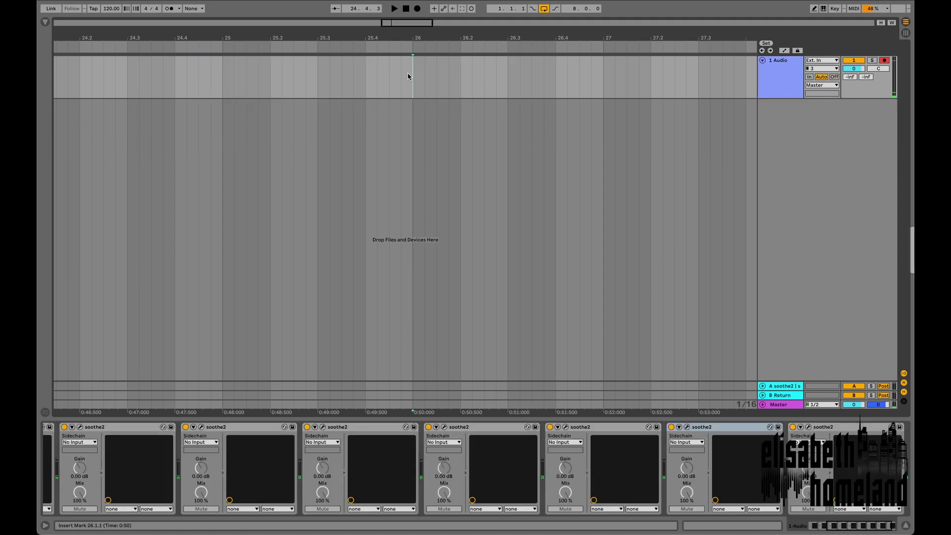
key("F9")
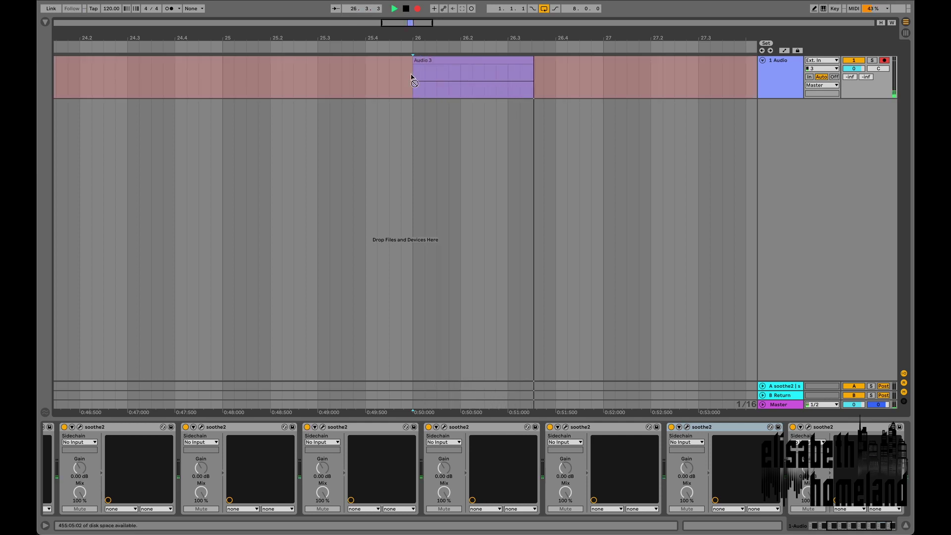
key("space")
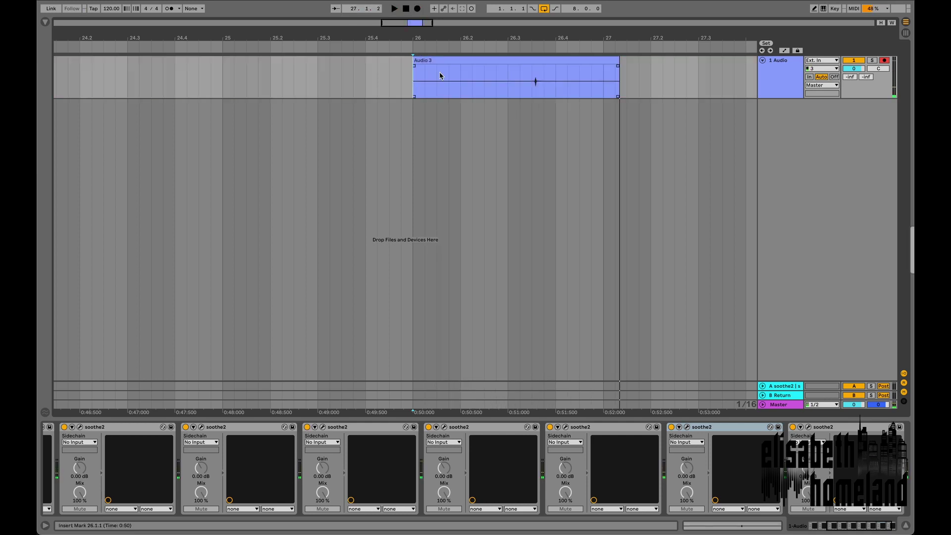
left_click(483, 60)
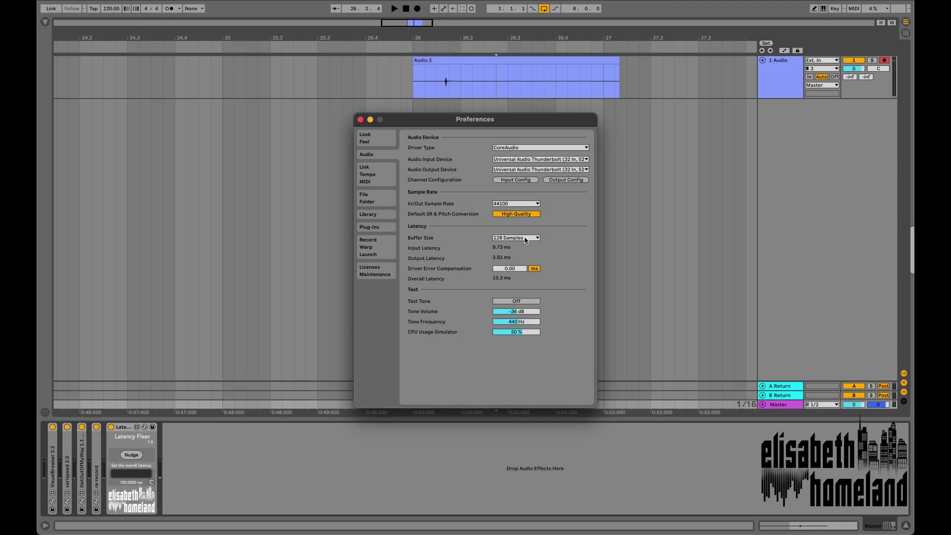
Set the audio buffer size to 2048 samples and lower the driver error compensation.
left_click(525, 238)
left_click(521, 289)
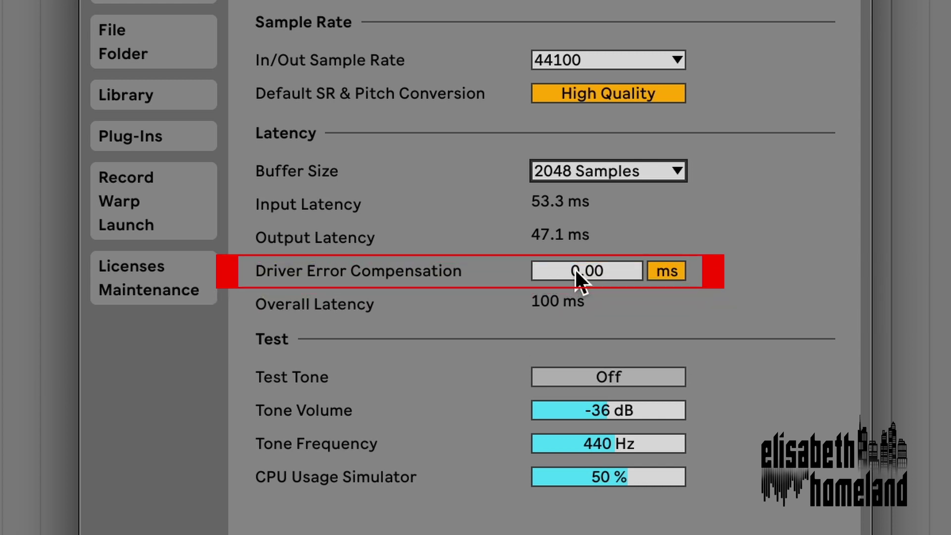
left_click_drag(573, 269, 595, 425)
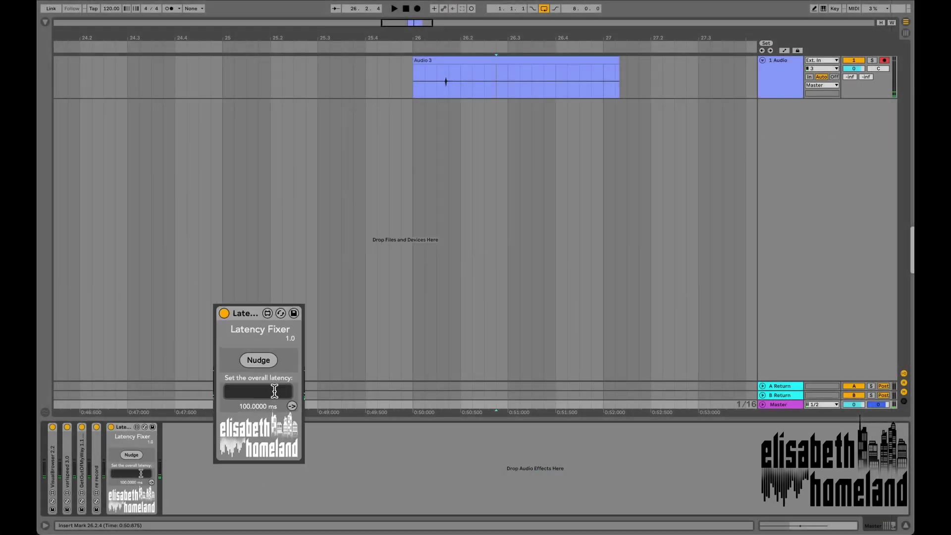
Enter 100.41 ms as Latency Fixer's overall latency and reset driver error compensation to 0.
type("100.41")
left_click(69, 2)
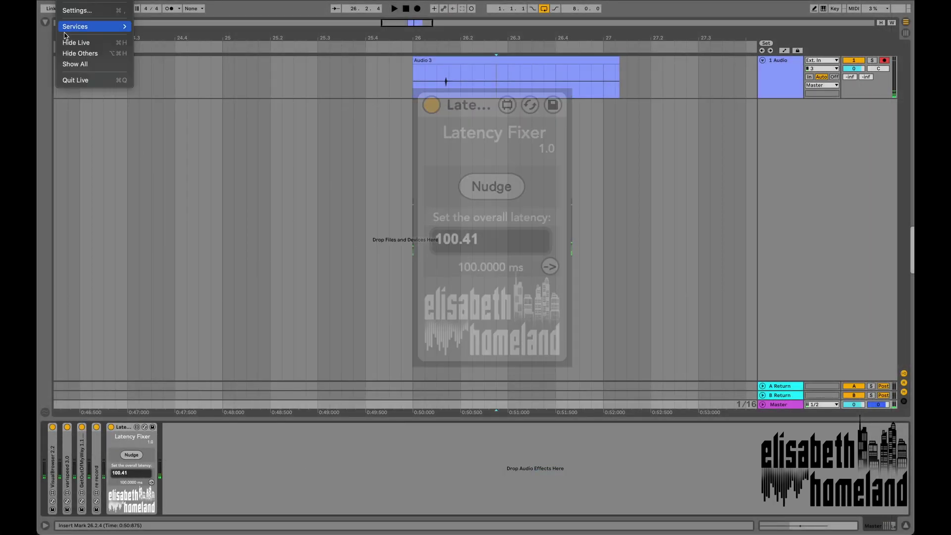
left_click(94, 11)
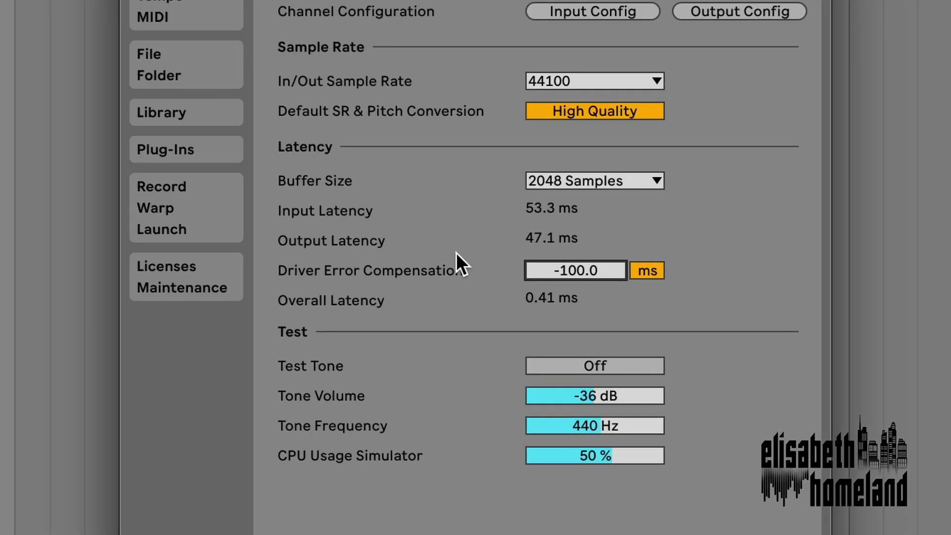
left_click(601, 271)
type("0")
key("Return")
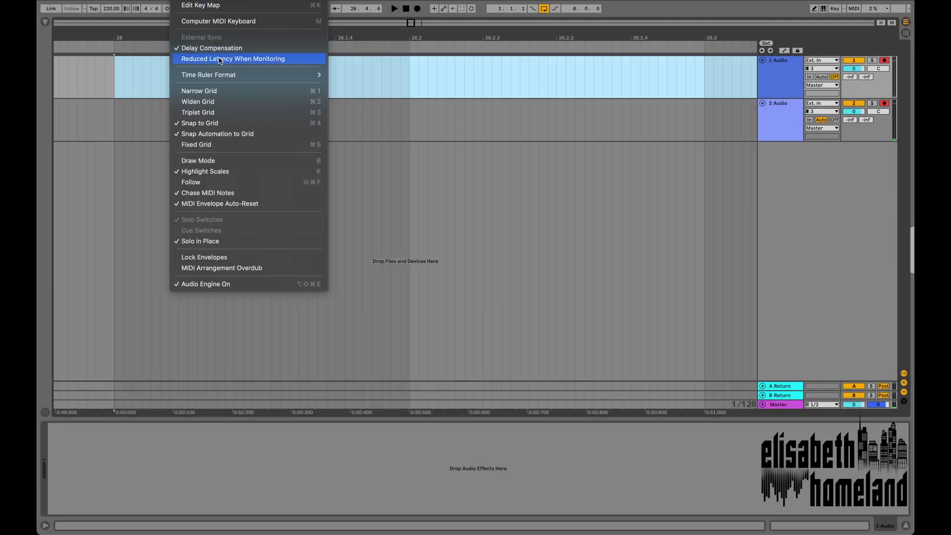
Enable Reduced Latency When Monitoring in Options and in the Master track's Latency Fixer device.
left_click(221, 60)
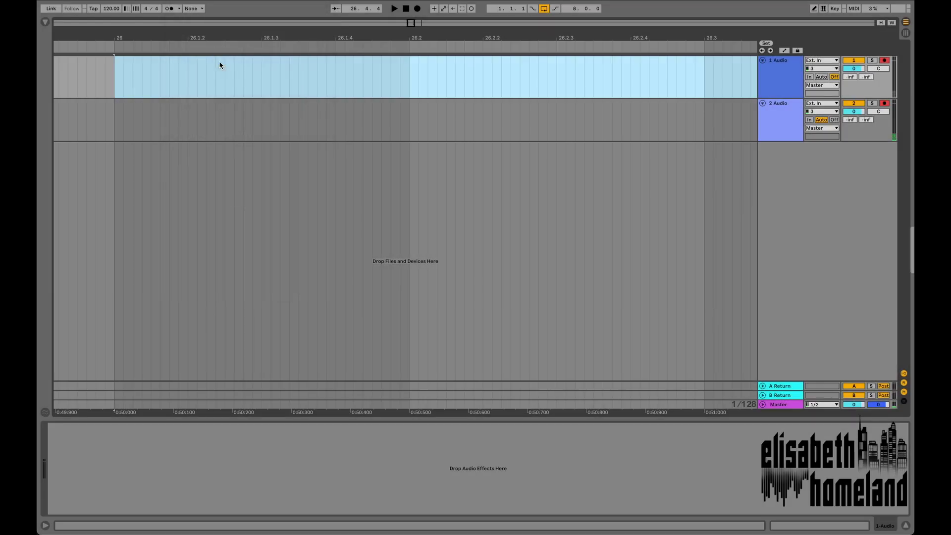
left_click(774, 405)
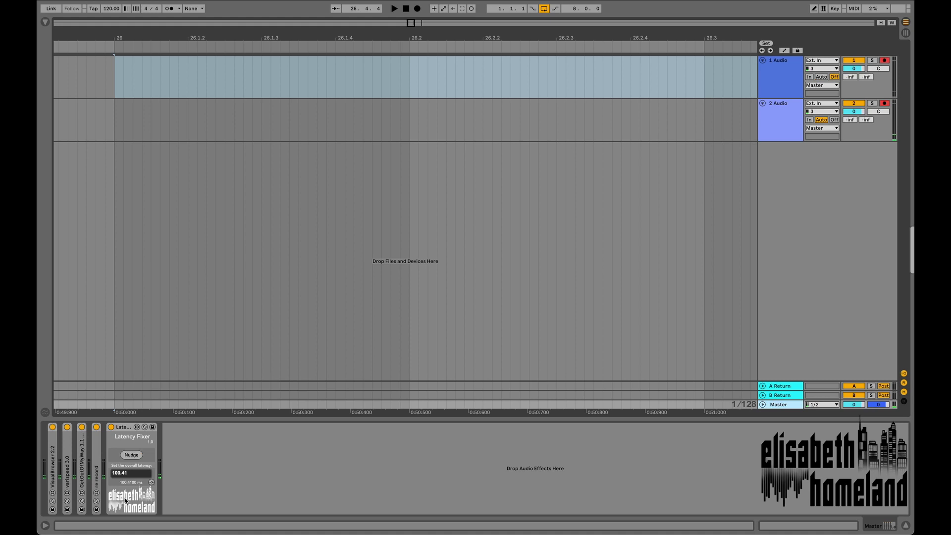
left_click(151, 482)
left_click(182, 469)
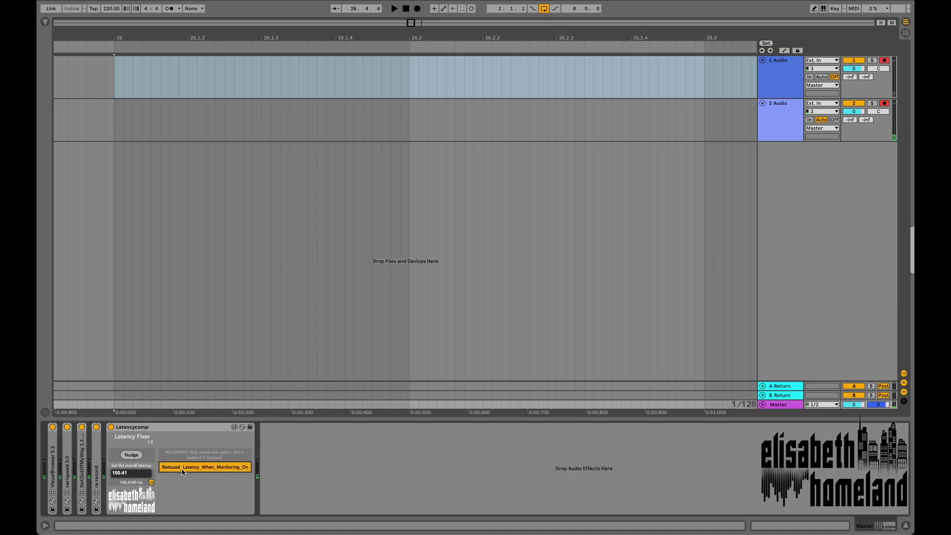